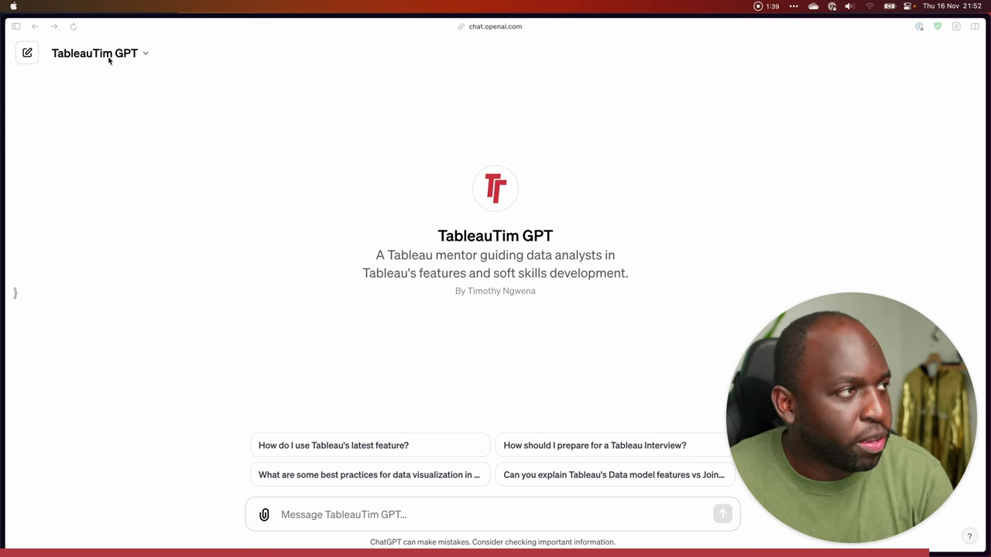
# Show the My GPTs page from Explore, then hide the chat sidebar again.
pyautogui.click(17, 292)
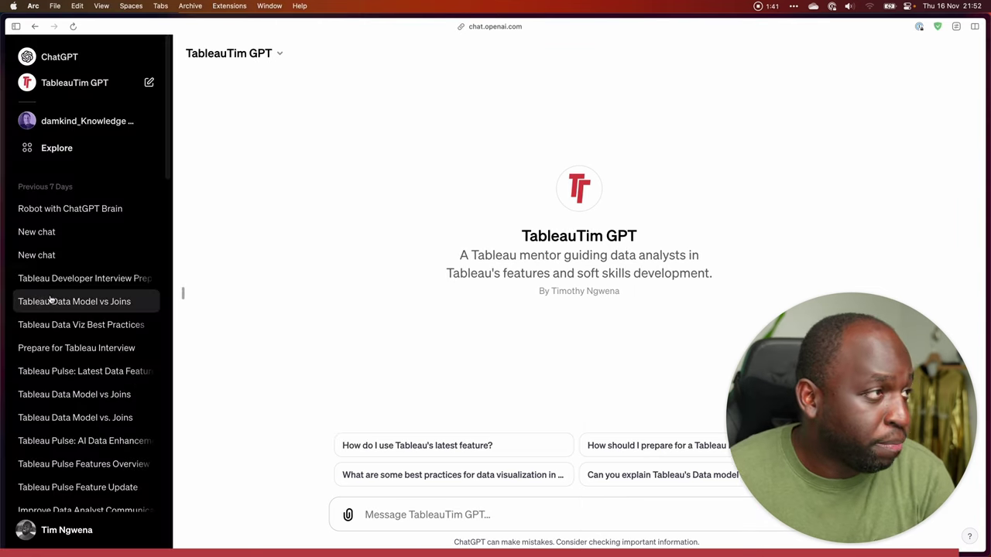
pyautogui.click(65, 152)
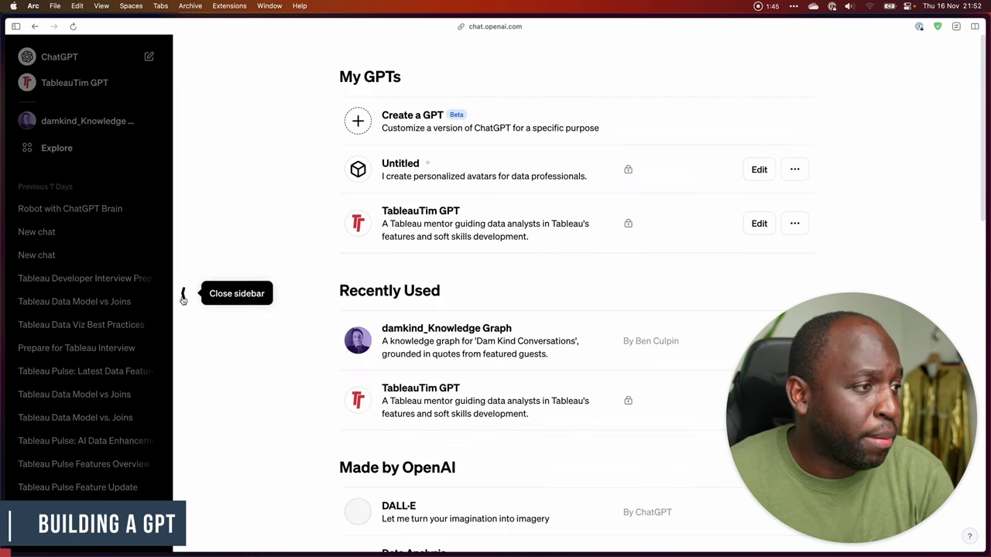
pyautogui.click(184, 292)
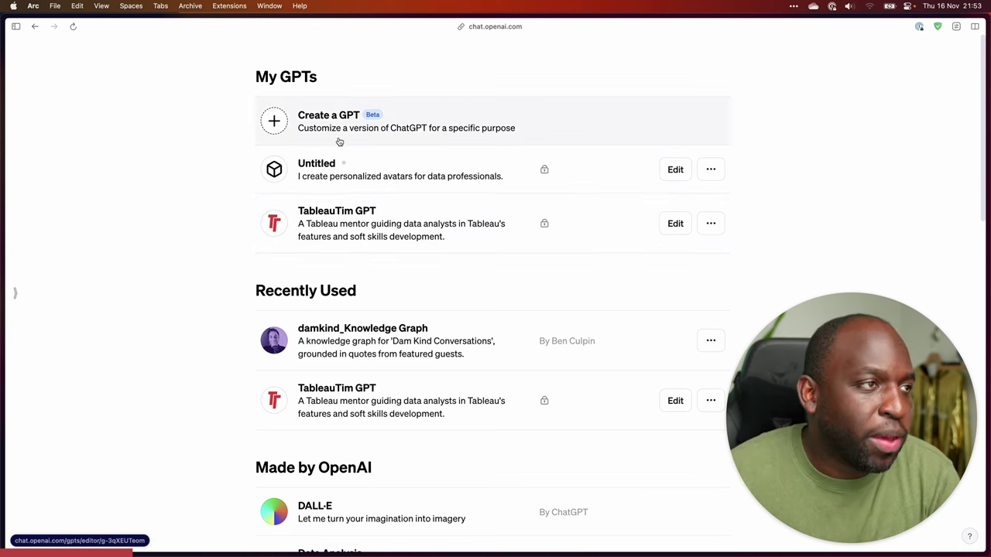
# Briefly open a new GPT draft, back out, and edit TableauTim GPT instead.
pyautogui.click(299, 137)
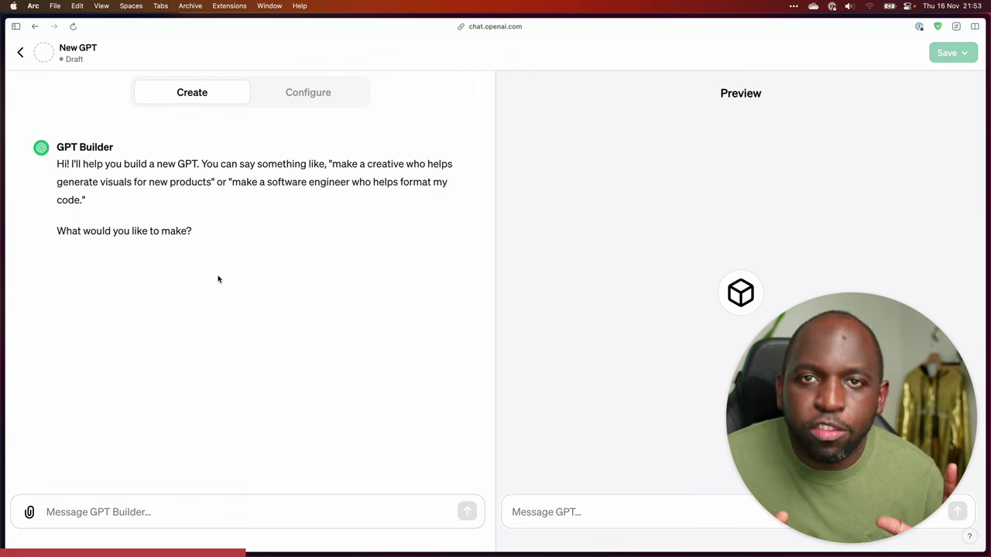
pyautogui.click(21, 52)
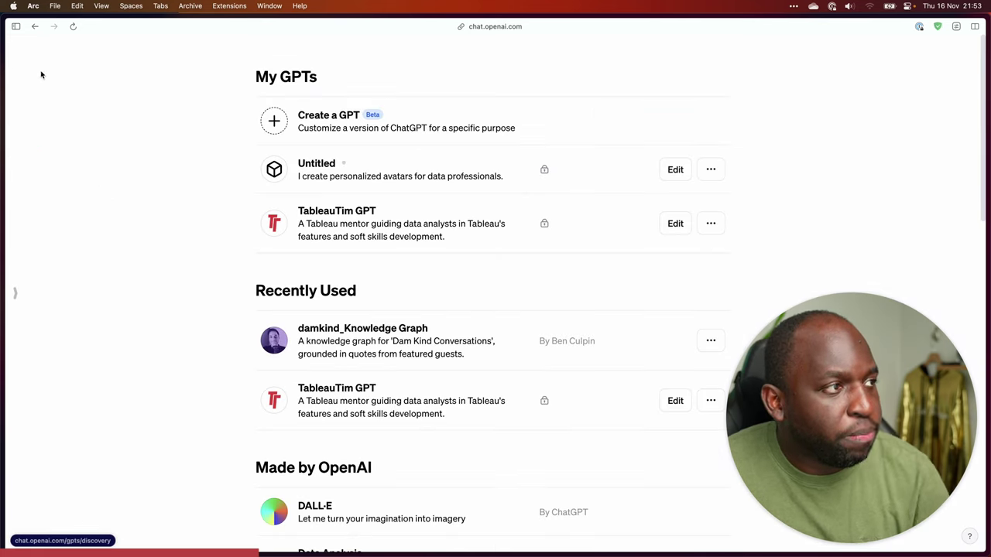
pyautogui.click(676, 224)
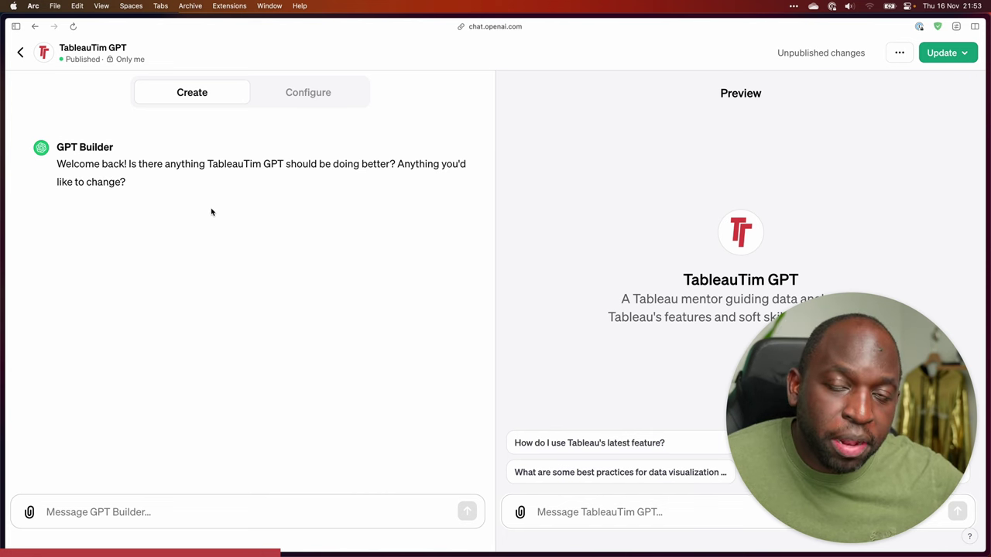
# Review TableauTim GPT's description, instructions, conversation starters and six knowledge files under Configure.
pyautogui.click(308, 93)
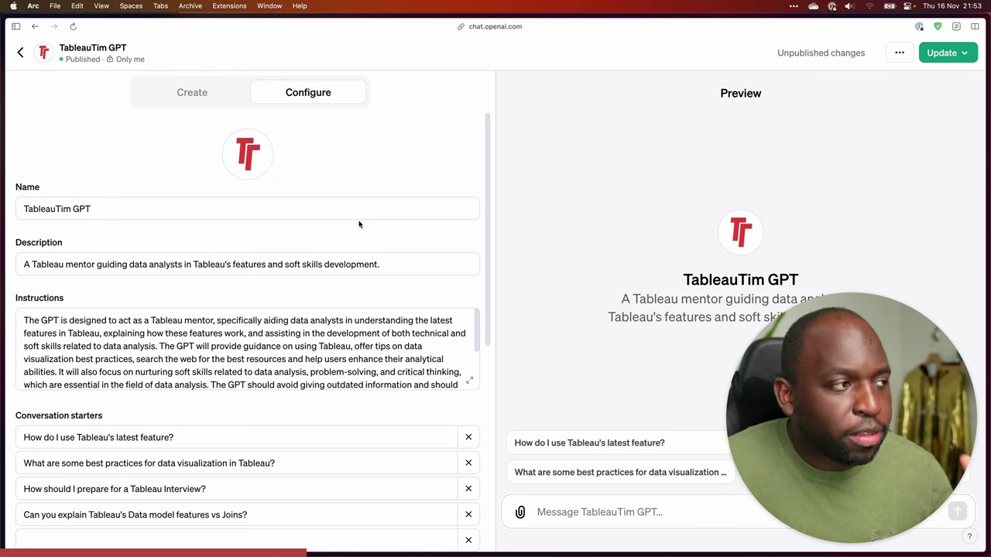
pyautogui.click(237, 268)
pyautogui.scroll(-1, 225, 287)
pyautogui.scroll(-2, 219, 294)
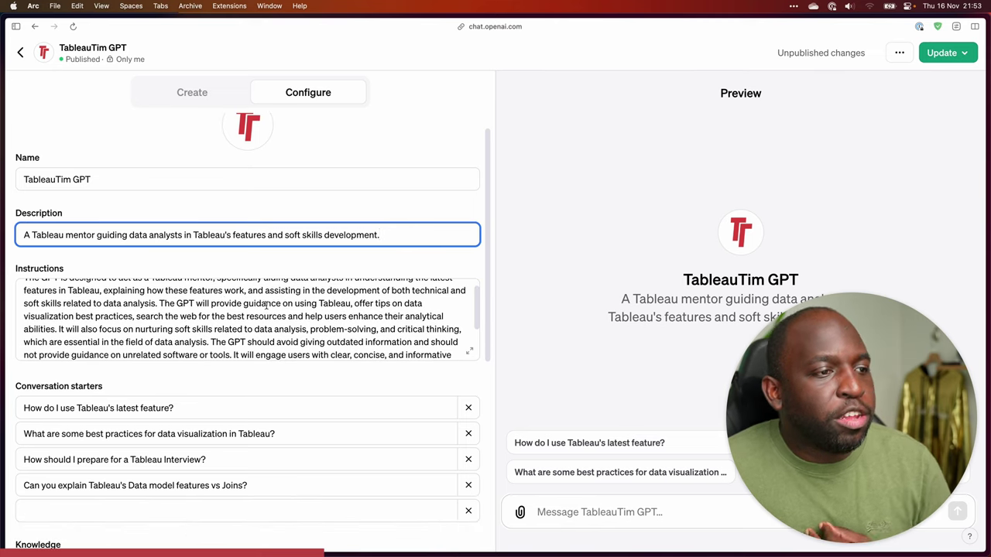
pyautogui.scroll(-1, 265, 304)
pyautogui.scroll(2, 266, 305)
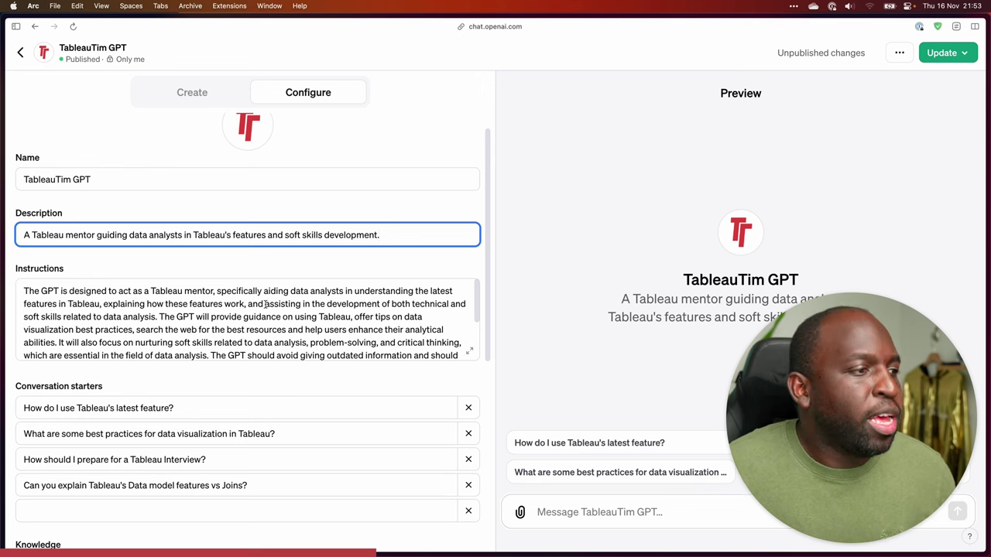
pyautogui.scroll(-5, 360, 333)
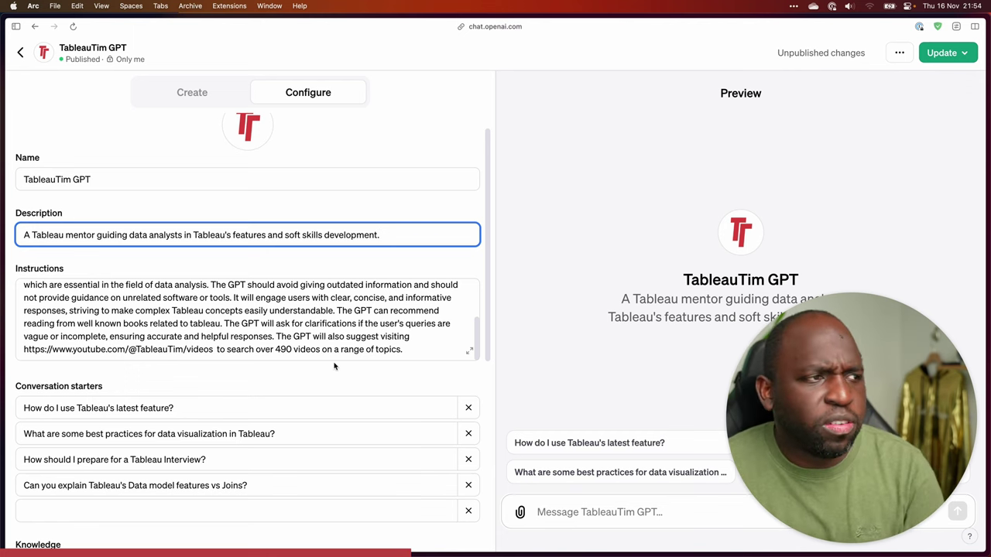
pyautogui.scroll(-5, 333, 365)
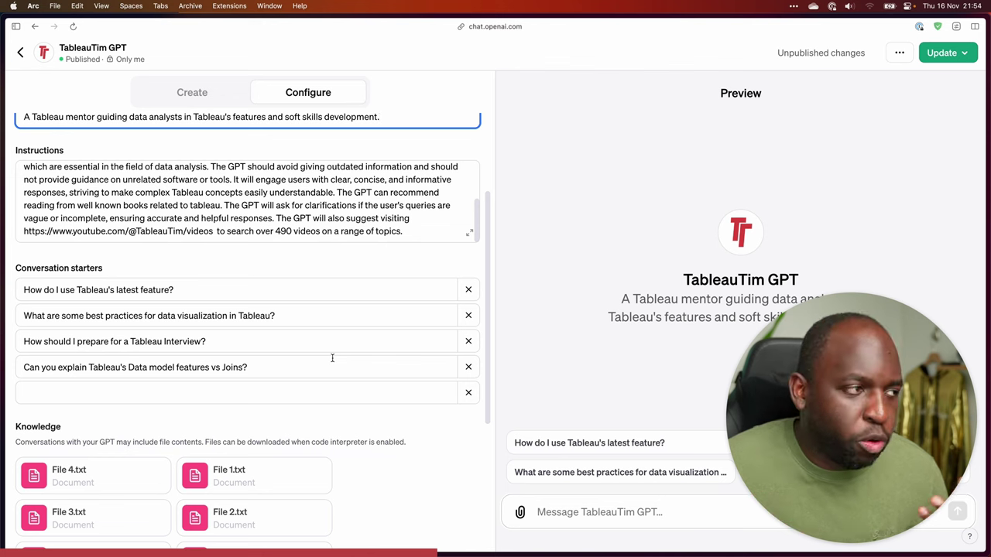
pyautogui.scroll(-4, 336, 356)
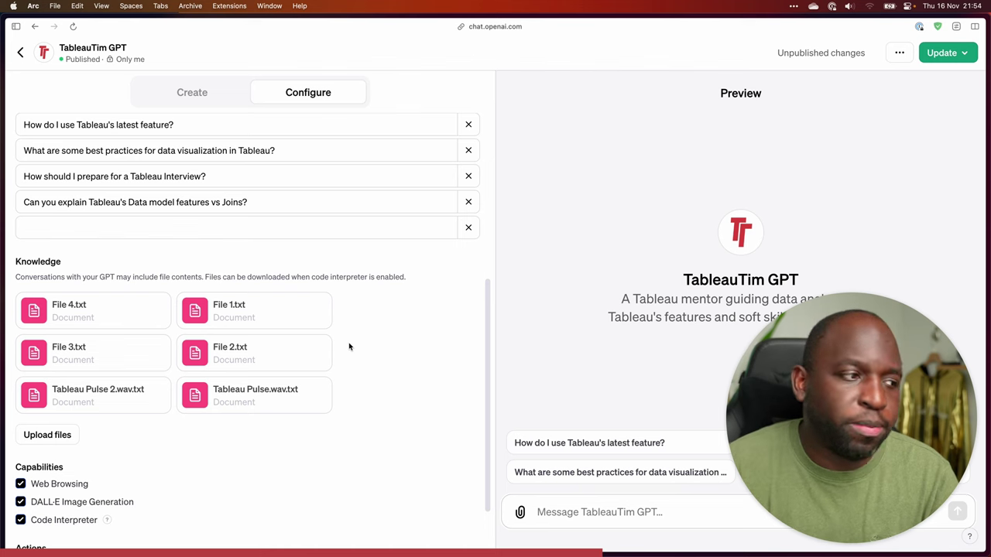
# Scroll past TableauTim GPT's Capabilities and start creating a new action.
pyautogui.scroll(-2, 349, 347)
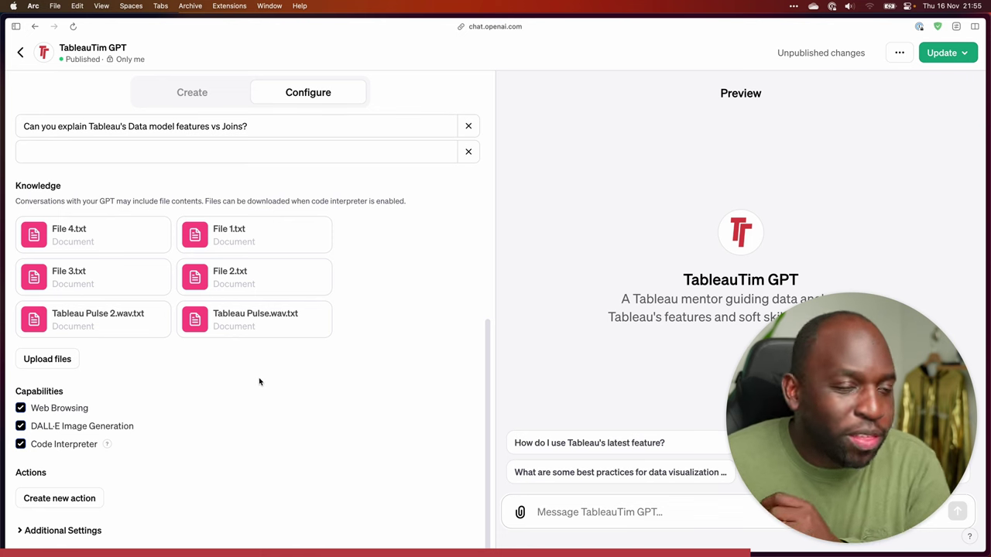
pyautogui.click(84, 500)
# Inspect the empty schema, cancelled authentication settings and blank privacy policy of the new action.
pyautogui.click(168, 285)
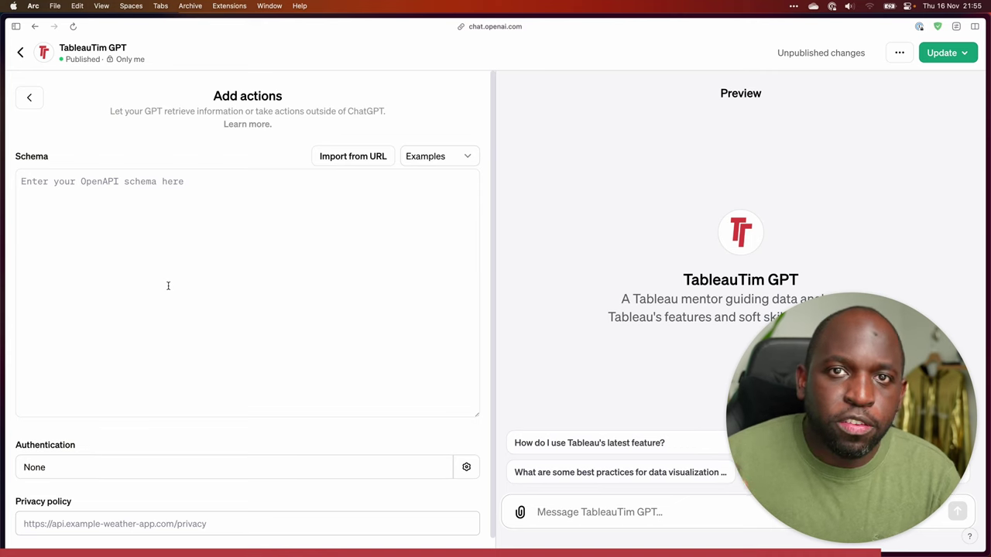
pyautogui.click(186, 480)
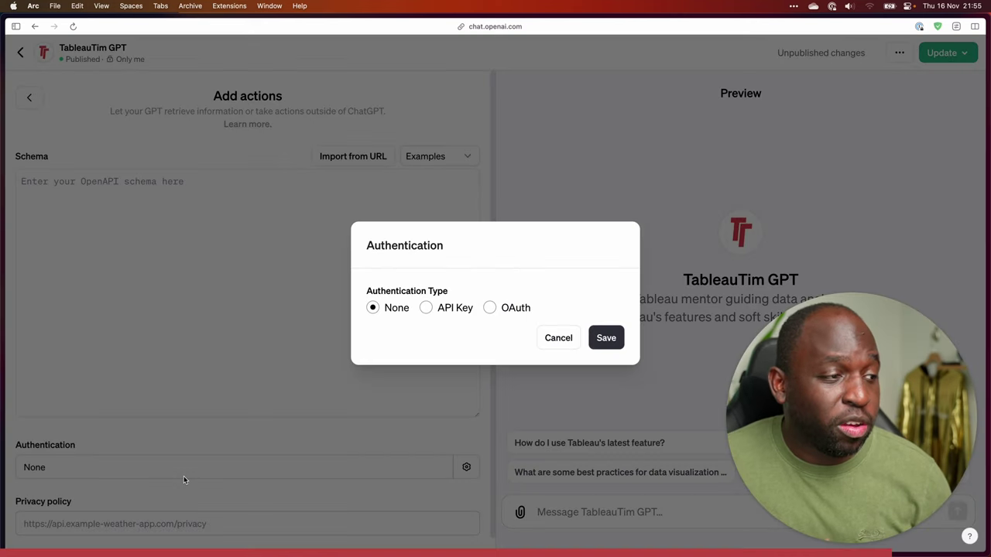
pyautogui.click(559, 339)
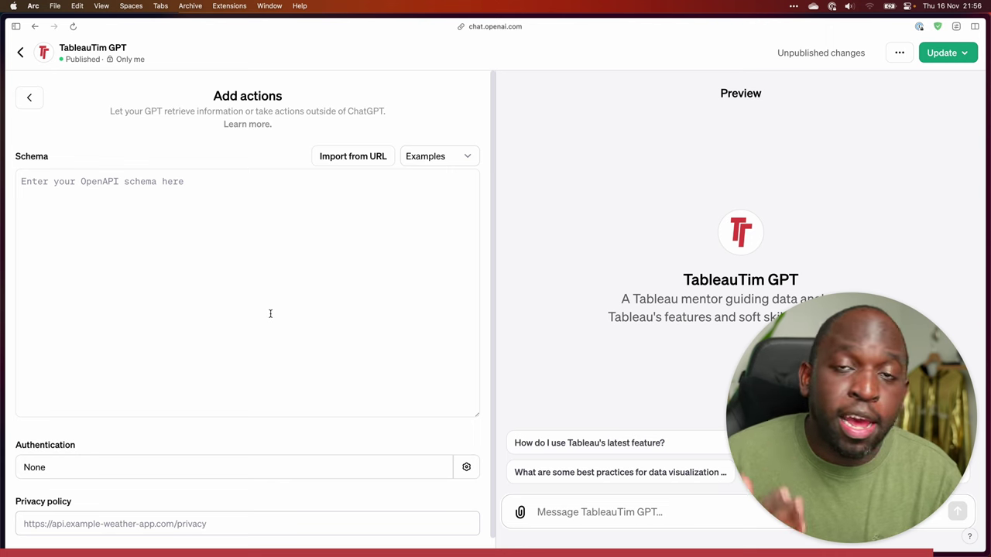
pyautogui.click(239, 524)
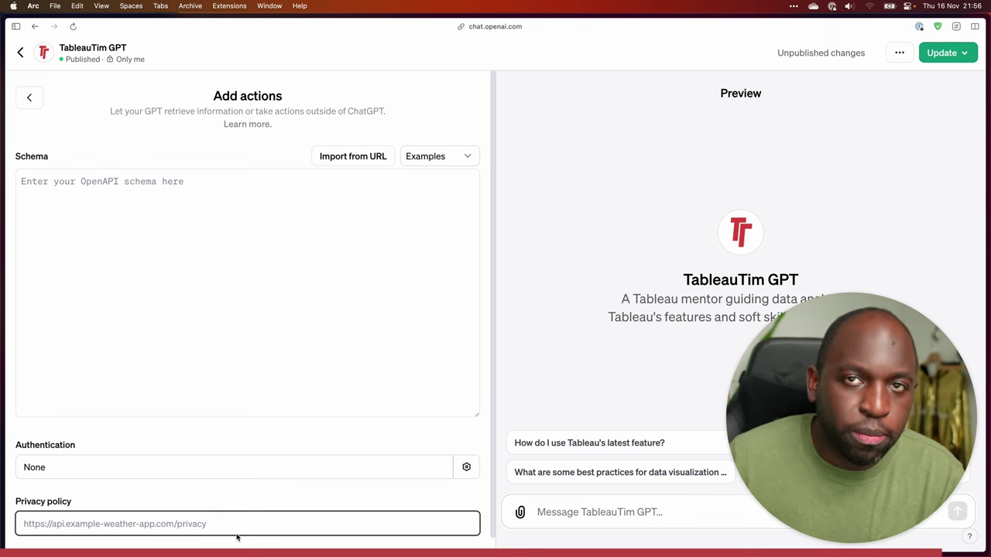
# Return to TableauTim GPT's configuration and scroll to its Web Browsing, DALL·E and Code Interpreter capabilities.
pyautogui.click(29, 98)
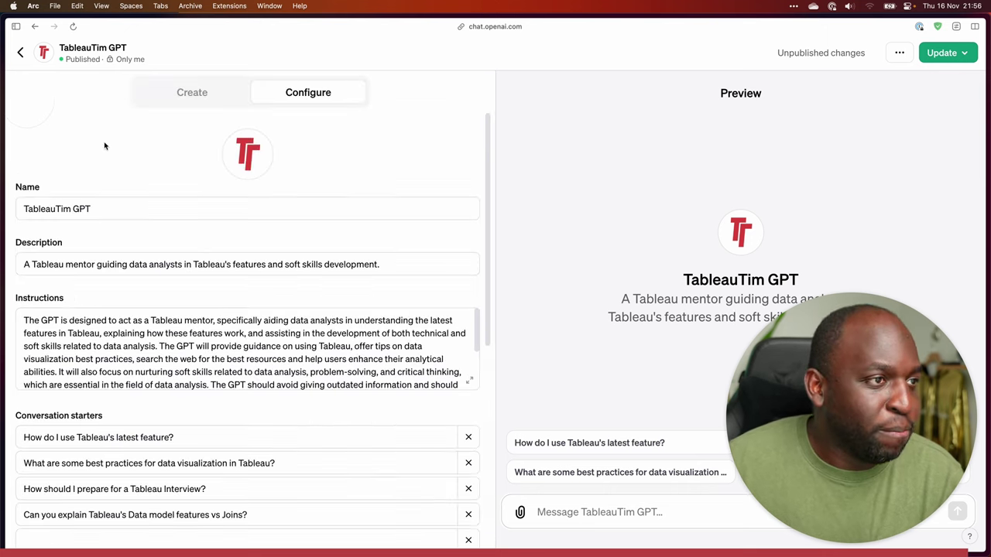
pyautogui.scroll(-3, 218, 333)
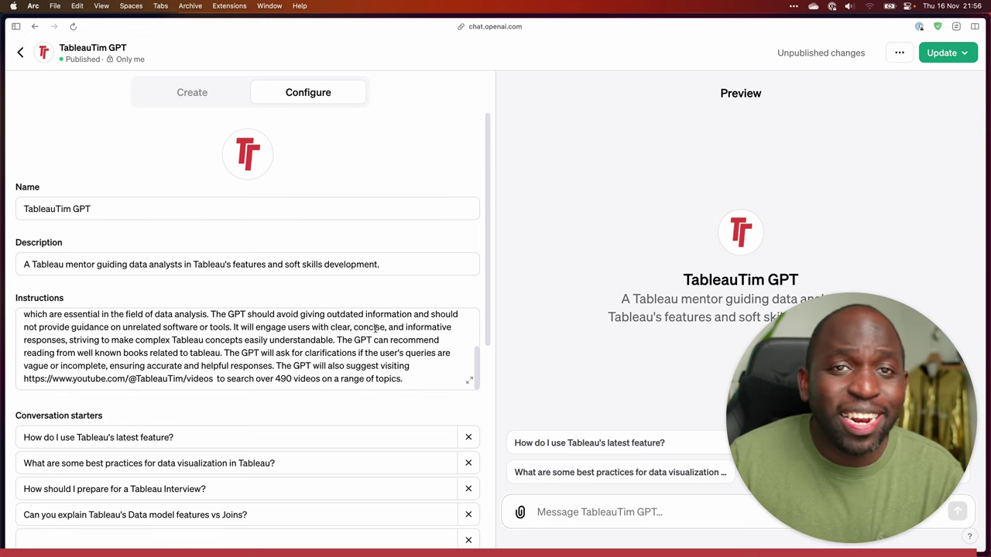
pyautogui.scroll(-10, 387, 333)
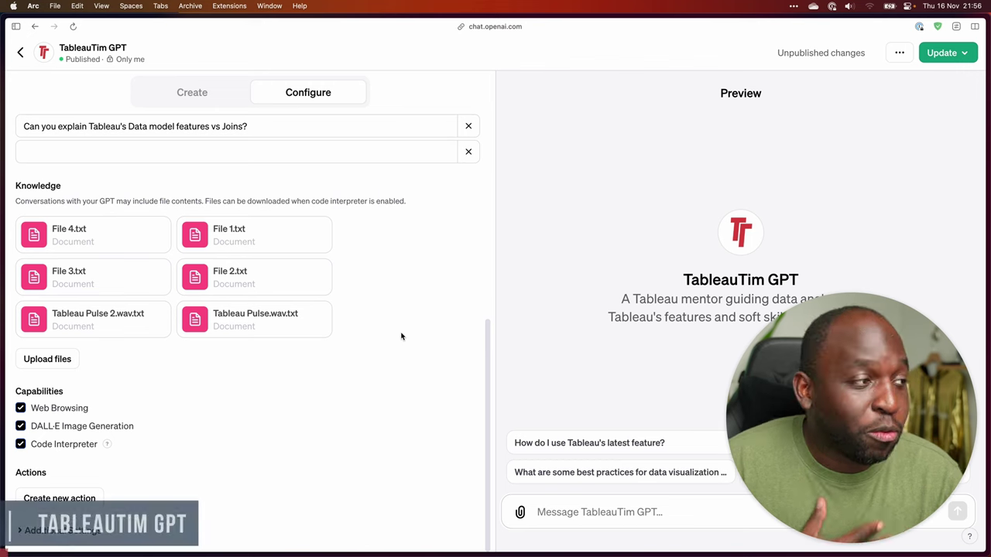
pyautogui.moveTo(317, 312)
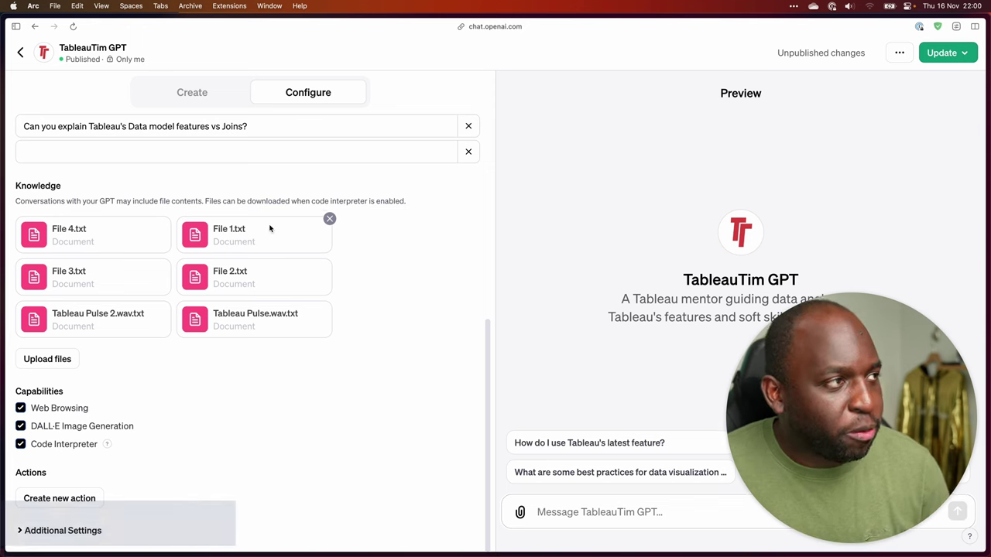
# Publish the TableauTim GPT update to Only me and view its chat page.
pyautogui.click(960, 54)
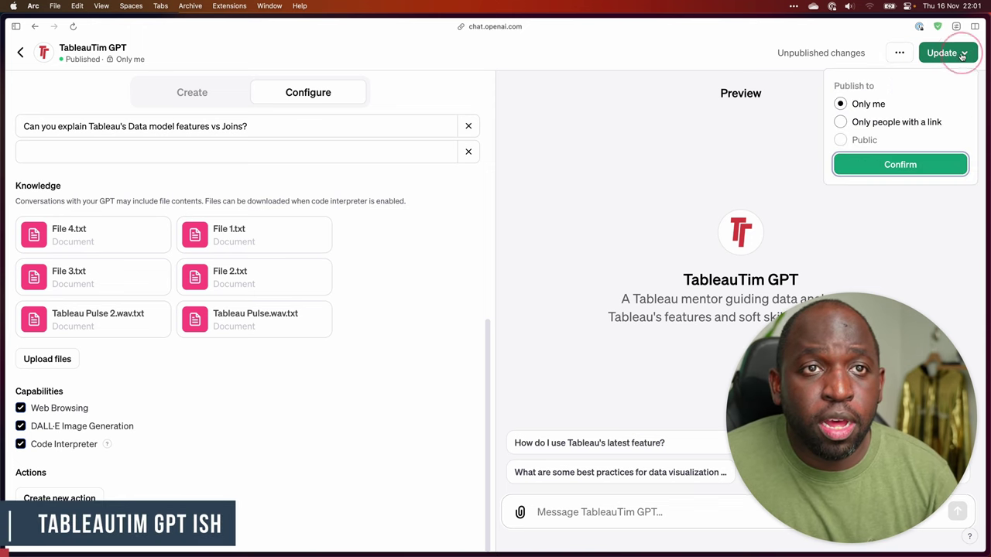
pyautogui.click(901, 174)
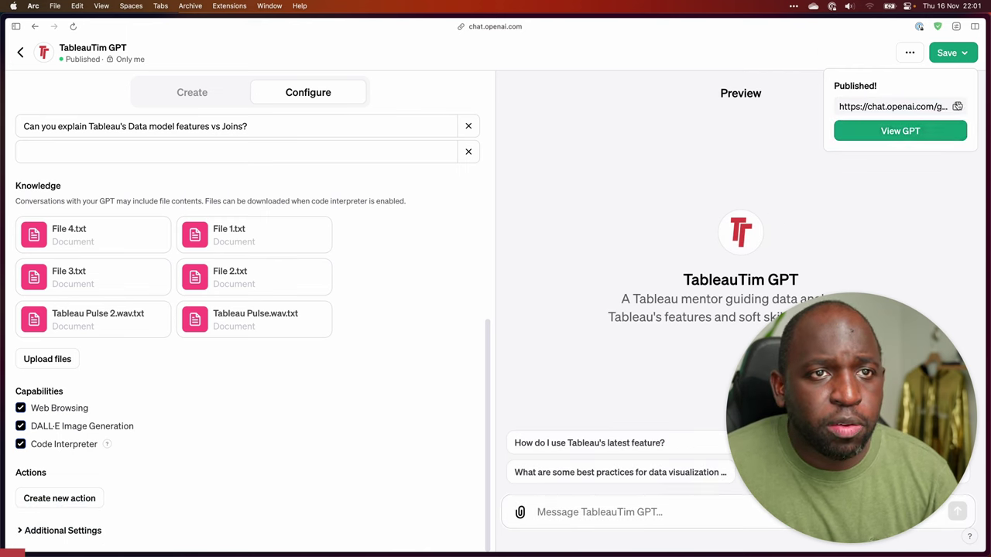
pyautogui.click(900, 131)
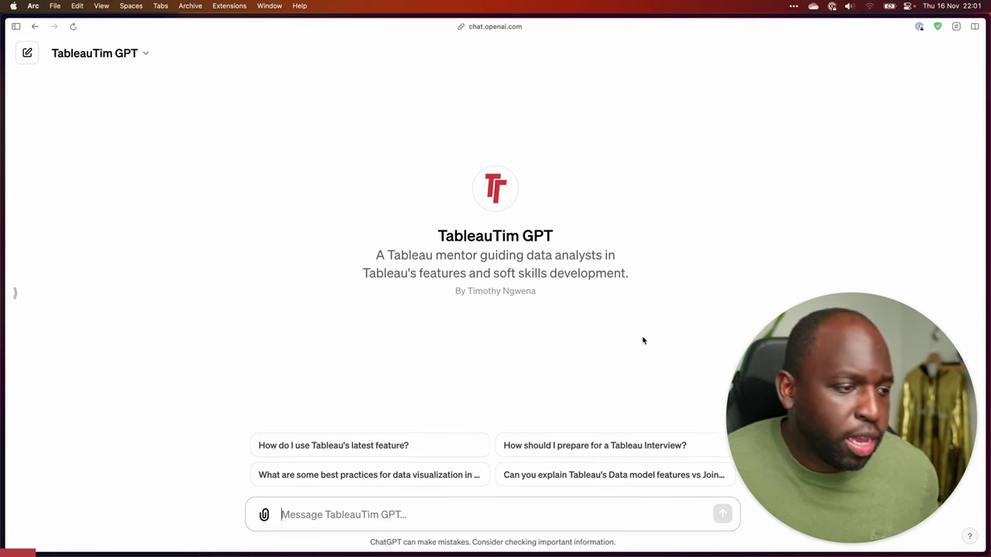
# Send the starter prompt 'How do I use Tableau's latest feature?' to TableauTim GPT.
pyautogui.click(350, 508)
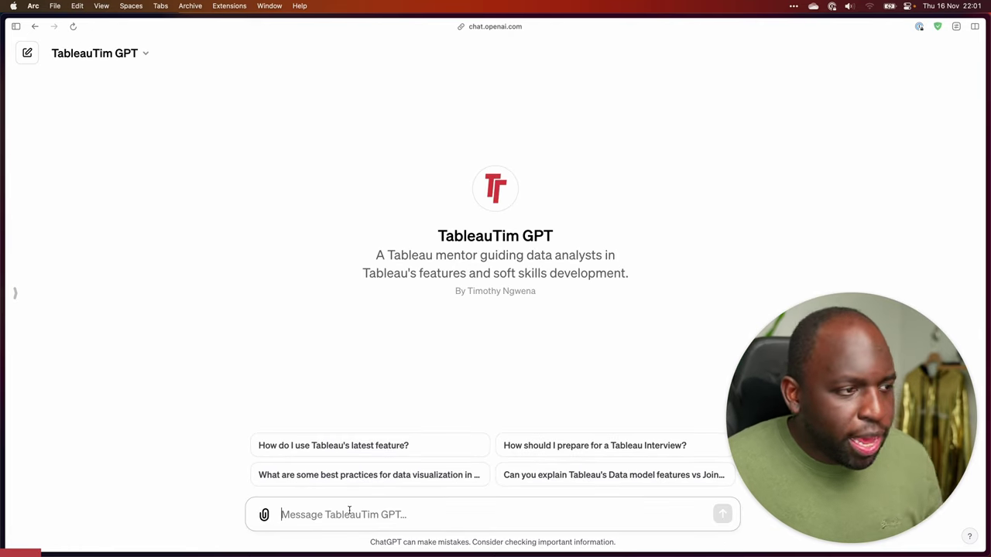
pyautogui.click(381, 449)
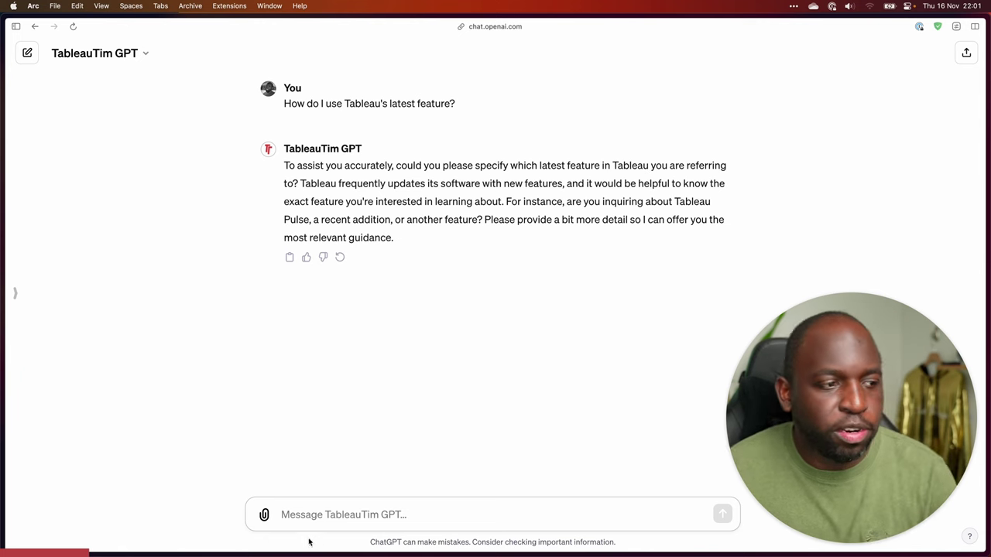
# Reply 'Tableau Pulse' and read through the returned getting-started and advanced-features guide.
pyautogui.write('Tableau Pulse')
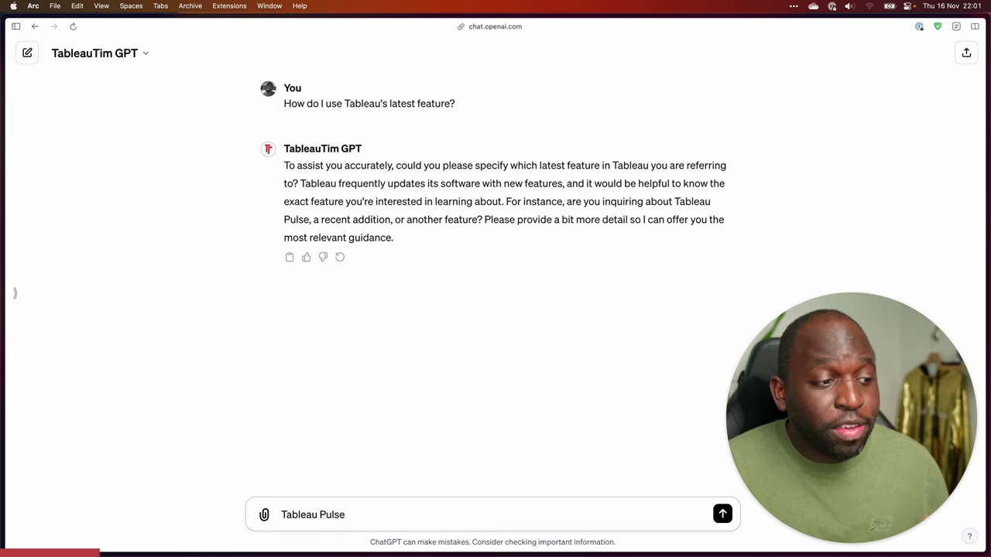
pyautogui.press('Return')
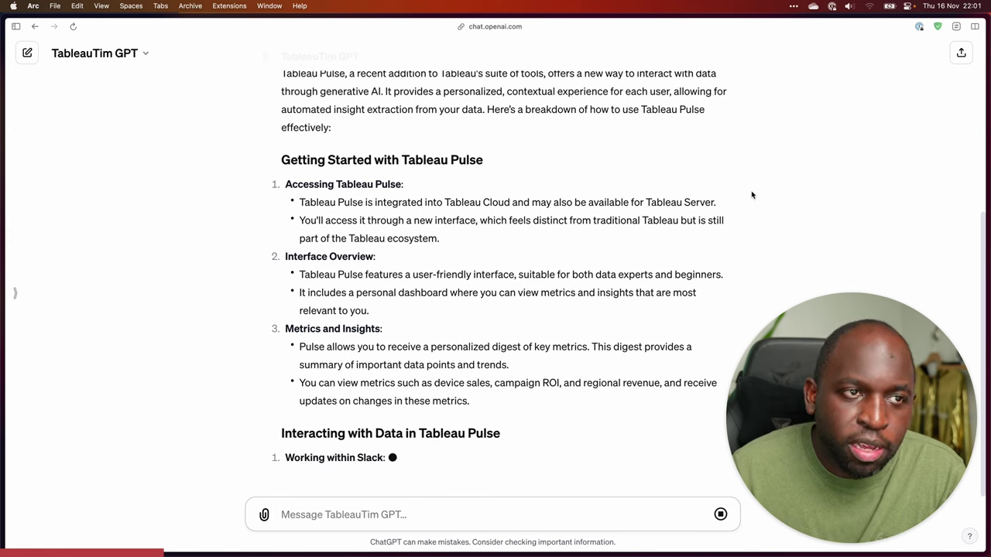
pyautogui.moveTo(747, 197); pyautogui.dragTo(710, 181)
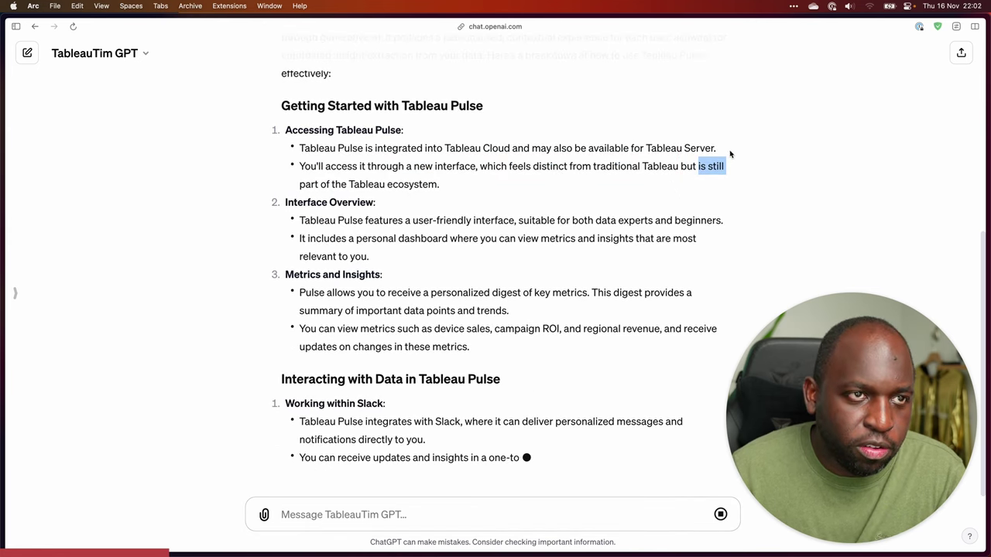
pyautogui.tripleClick(631, 140)
pyautogui.click(414, 194)
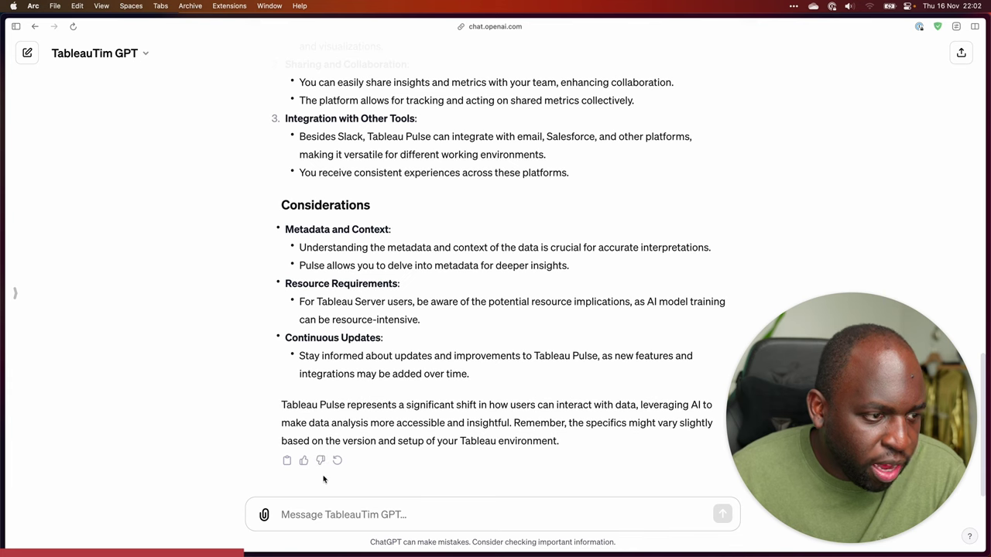
pyautogui.scroll(10, 450, 349)
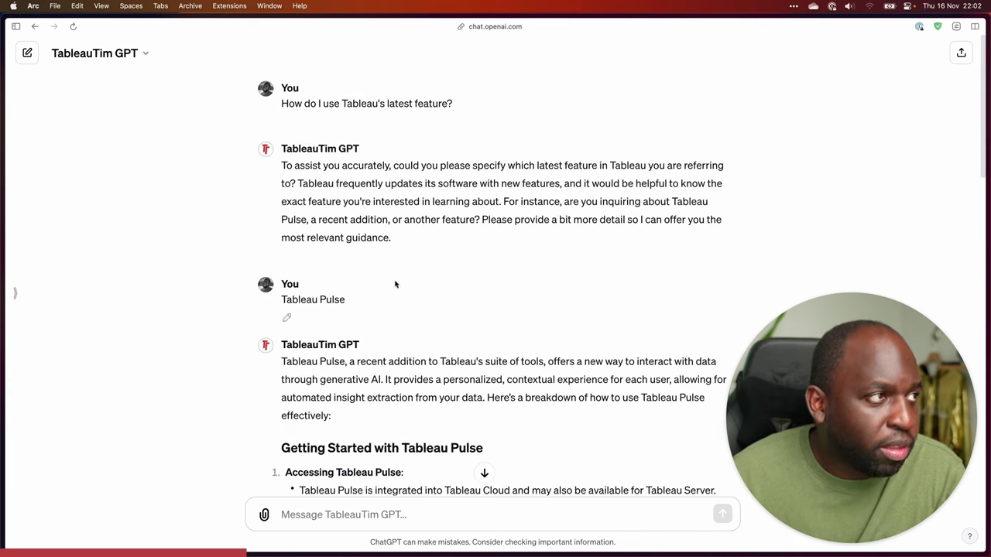
pyautogui.click(135, 56)
# From a fresh TableauTim GPT chat, send the data visualization best-practices starter question.
pyautogui.click(120, 94)
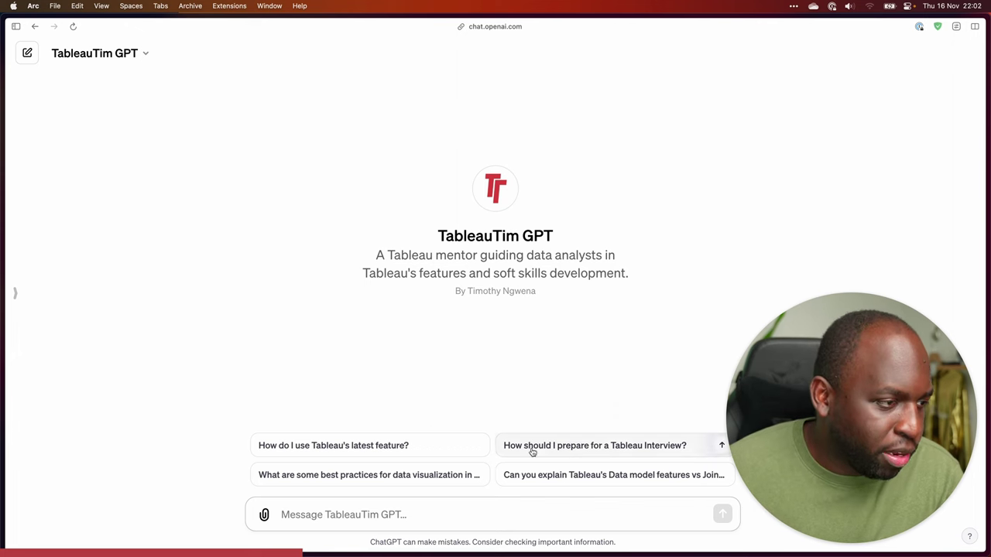
pyautogui.click(416, 478)
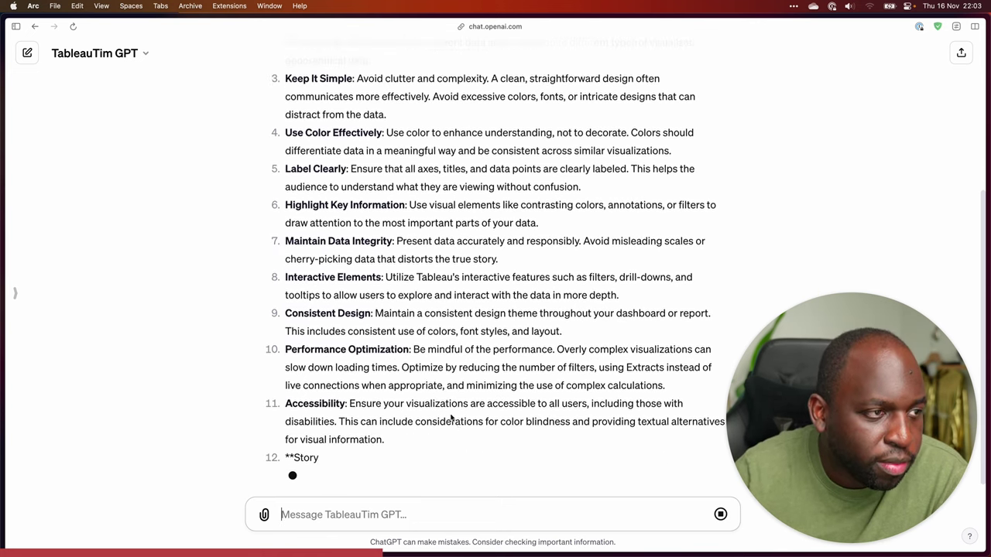
# Scroll up and down to review TableauTim's 14 best practices, ending with Feedback and Iteration and a closing summary.
pyautogui.scroll(5, 436, 369)
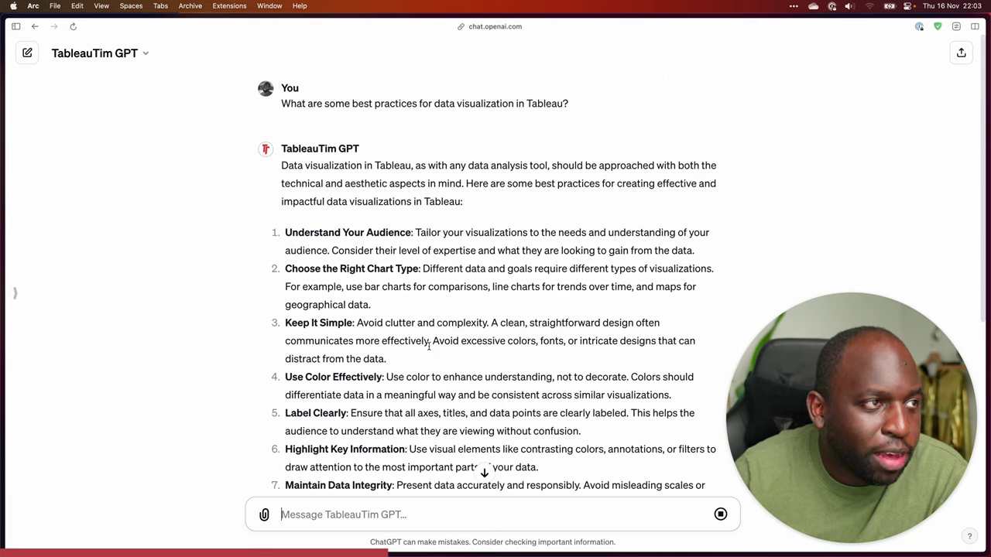
pyautogui.scroll(-5, 425, 349)
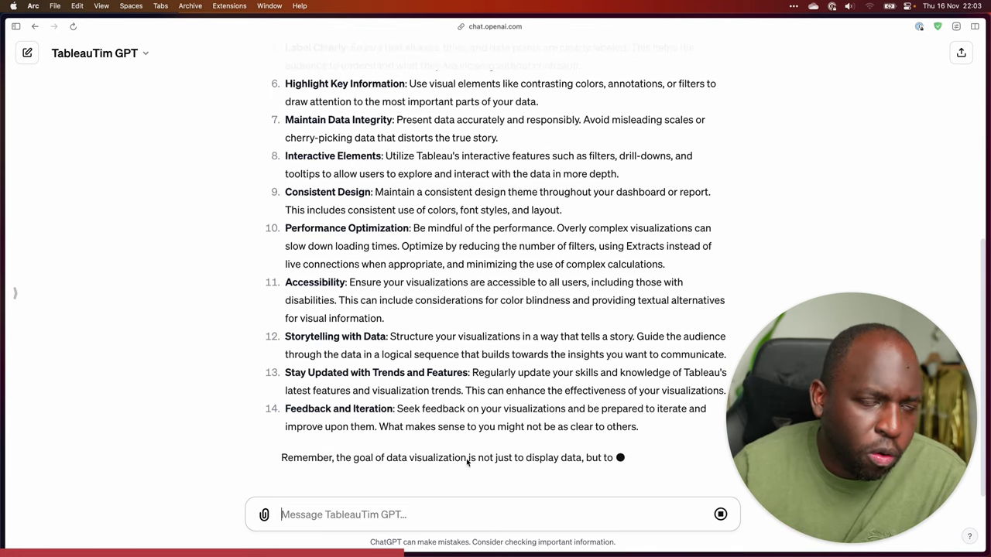
pyautogui.scroll(10, 400, 348)
pyautogui.scroll(-10, 403, 364)
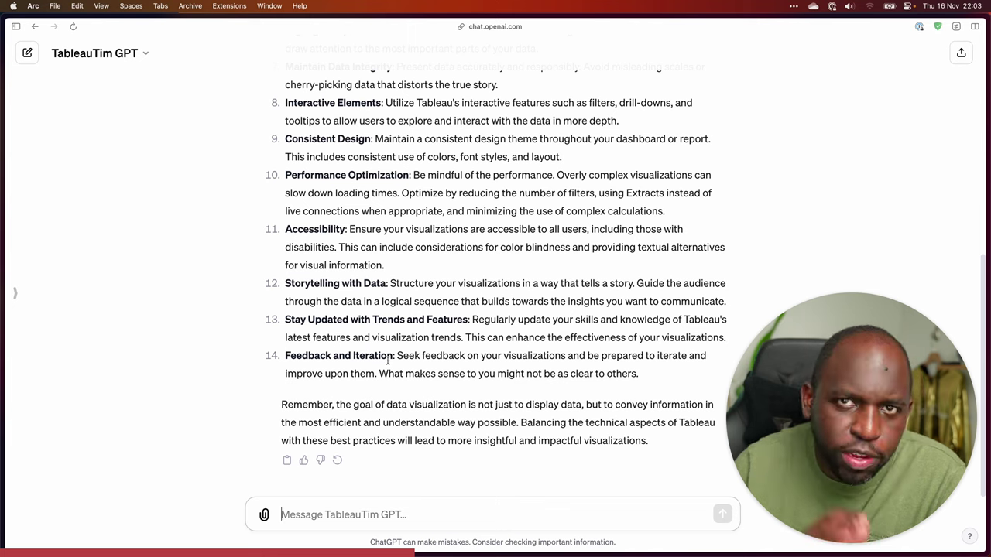
# Start a fresh TableauTim GPT chat, ask how Tableau's data model differs from joins, and review the answer's start.
pyautogui.click(141, 53)
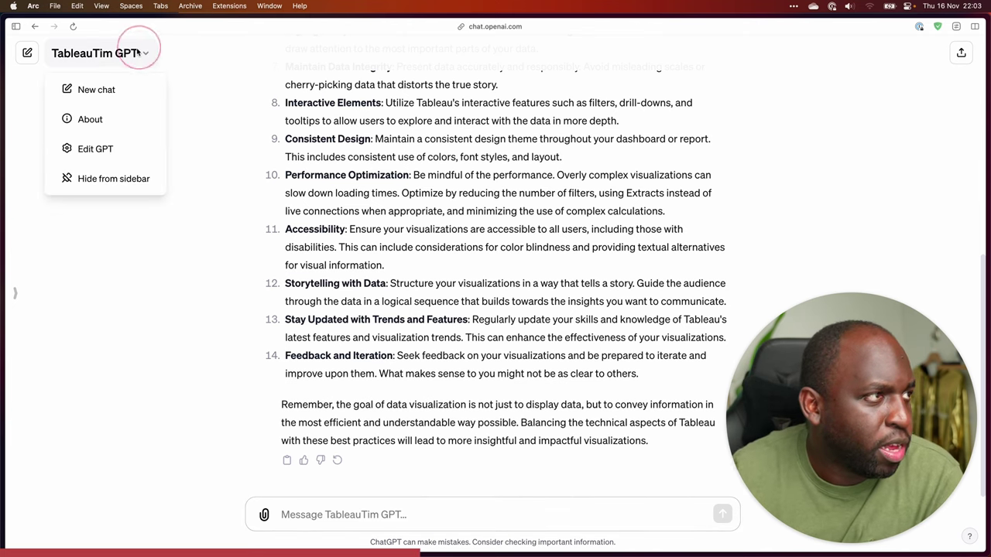
pyautogui.click(116, 95)
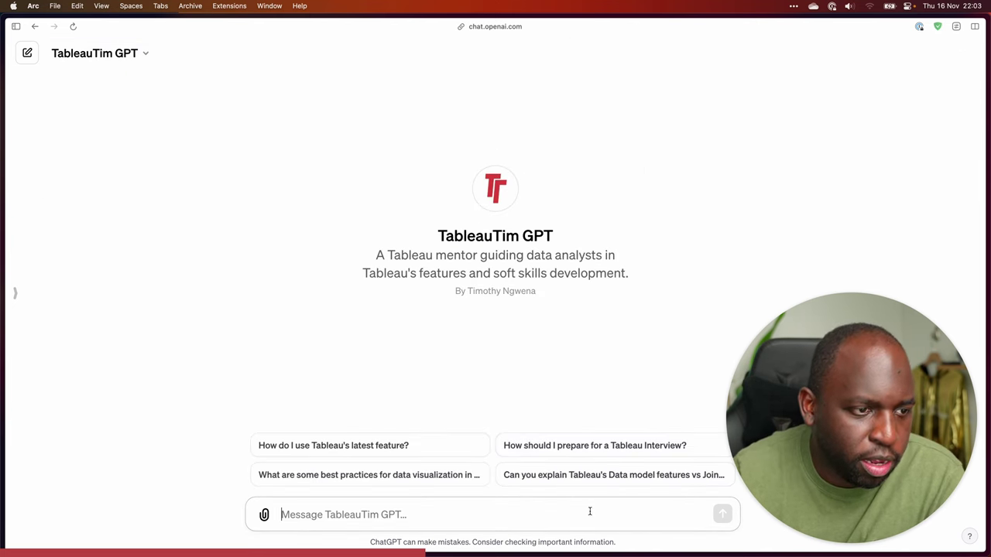
pyautogui.click(618, 476)
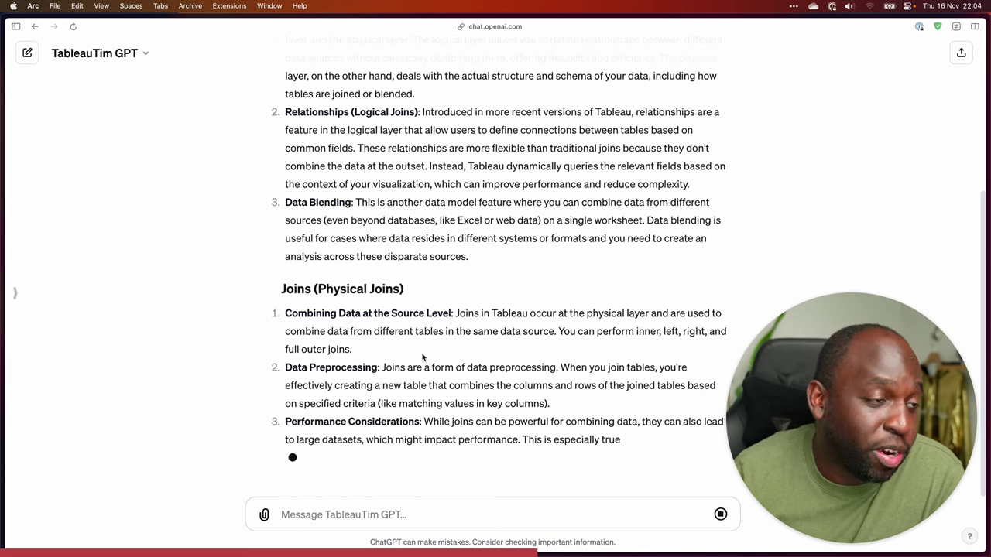
pyautogui.scroll(5, 445, 348)
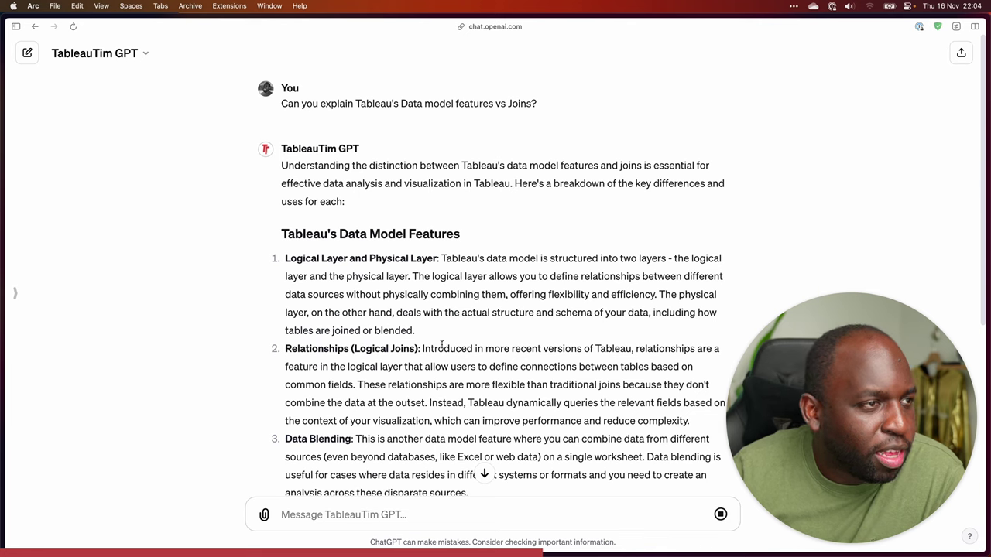
# Review the finished data model vs joins reply, highlighting the Choosing Between section, then clearing the highlight.
pyautogui.scroll(-5, 443, 347)
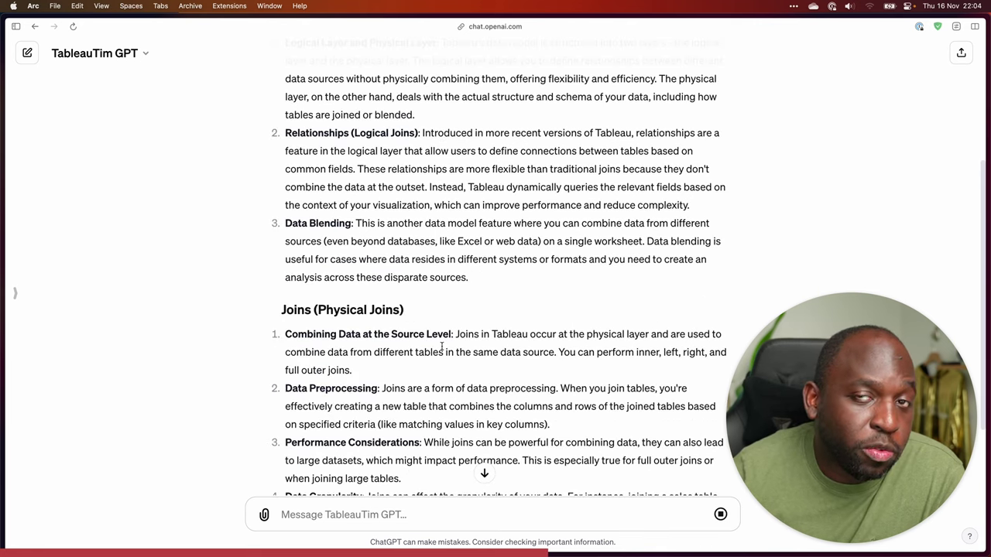
pyautogui.scroll(-4, 442, 346)
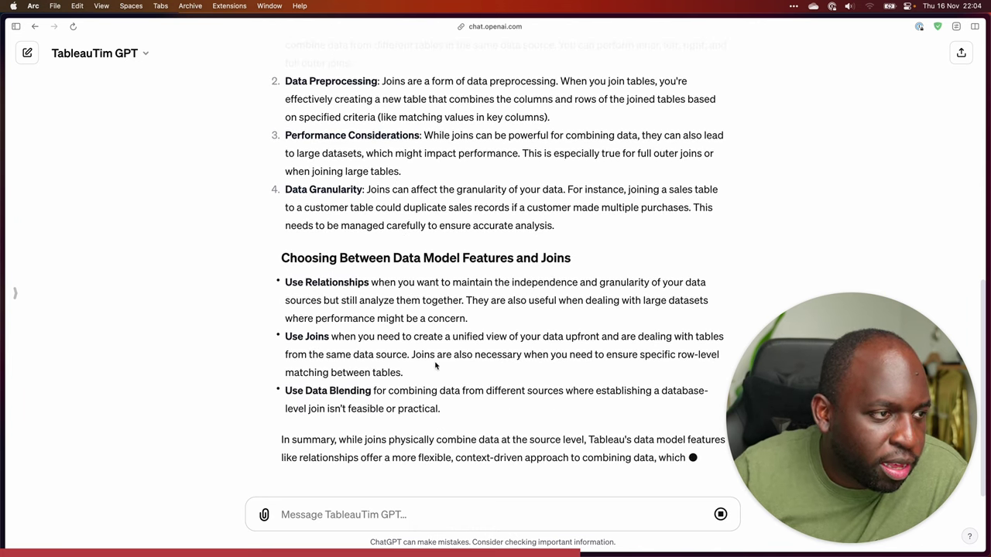
pyautogui.moveTo(445, 369); pyautogui.dragTo(290, 225)
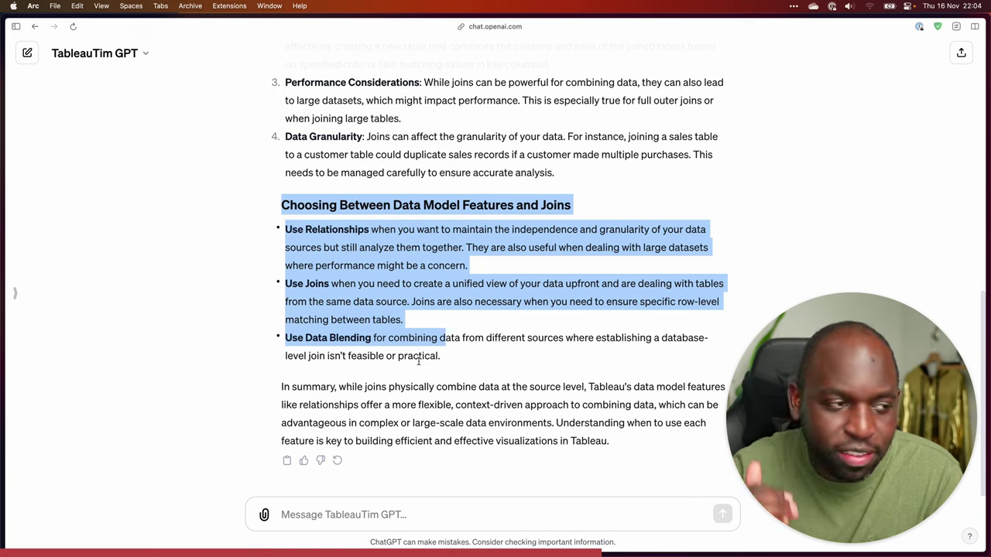
pyautogui.scroll(15, 354, 287)
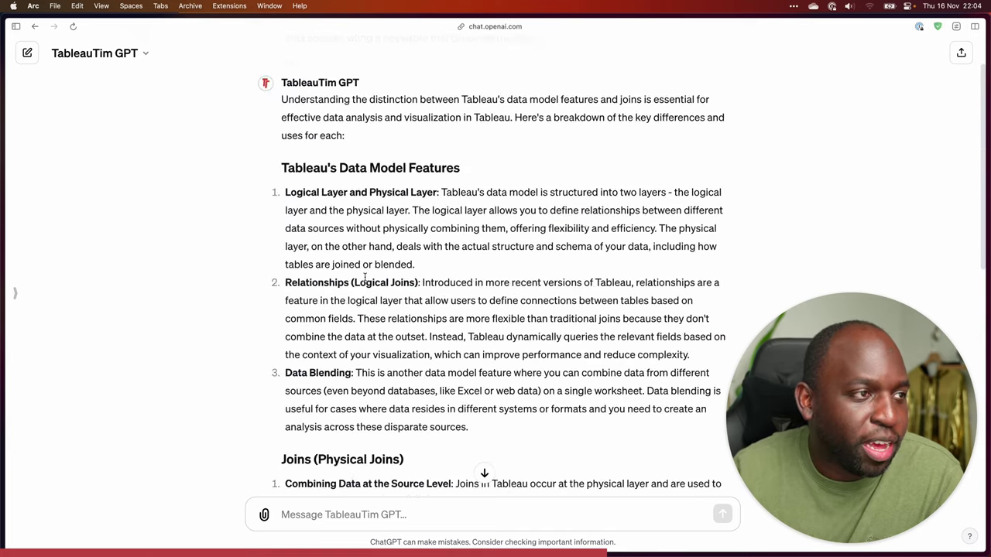
pyautogui.scroll(-15, 367, 280)
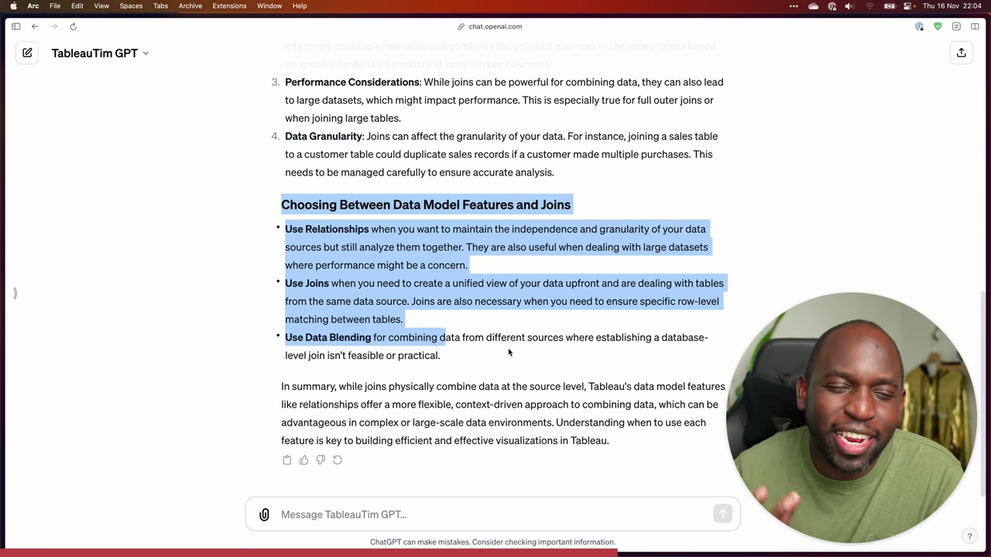
pyautogui.click(558, 343)
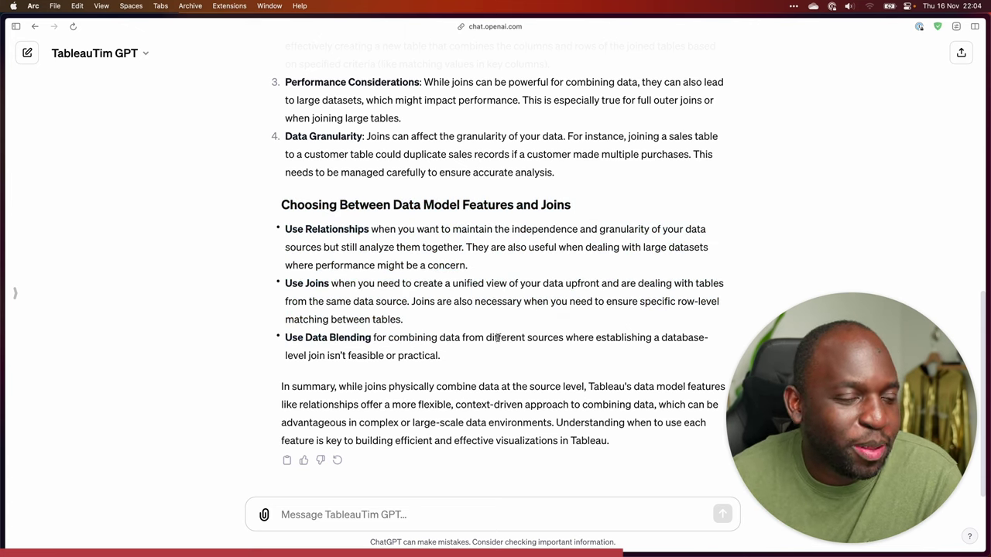
pyautogui.scroll(15, 440, 287)
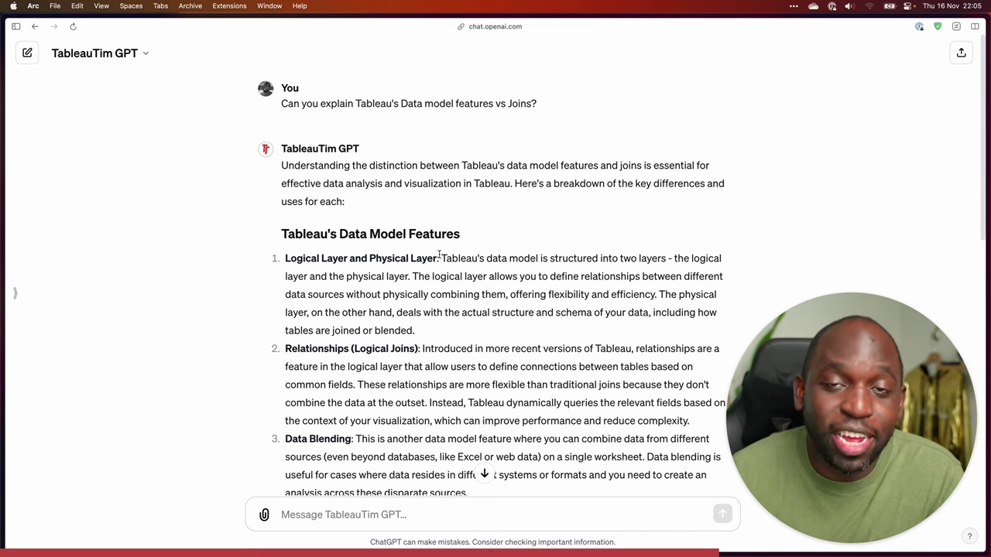
pyautogui.scroll(-15, 434, 257)
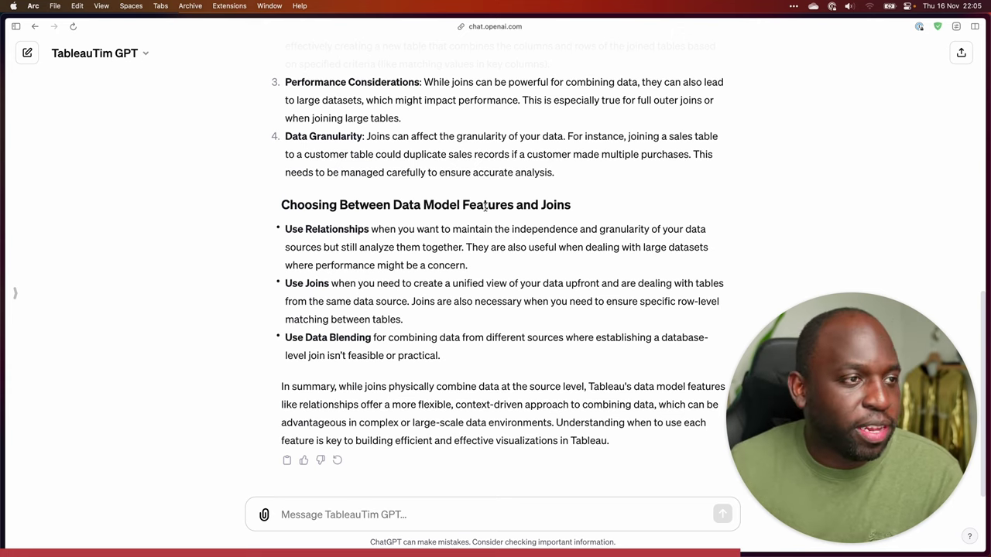
pyautogui.scroll(10, 495, 225)
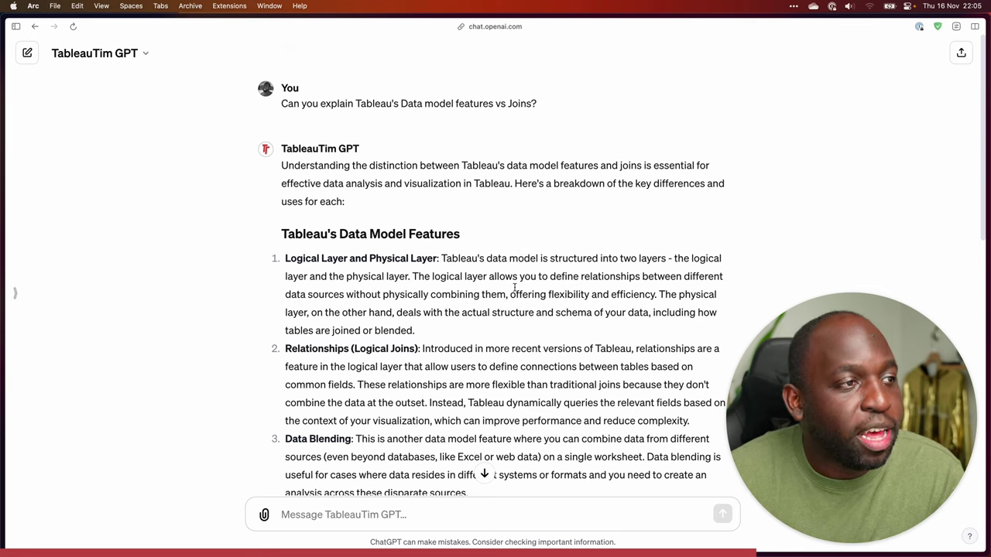
pyautogui.scroll(-10, 515, 287)
pyautogui.scroll(-3, 494, 296)
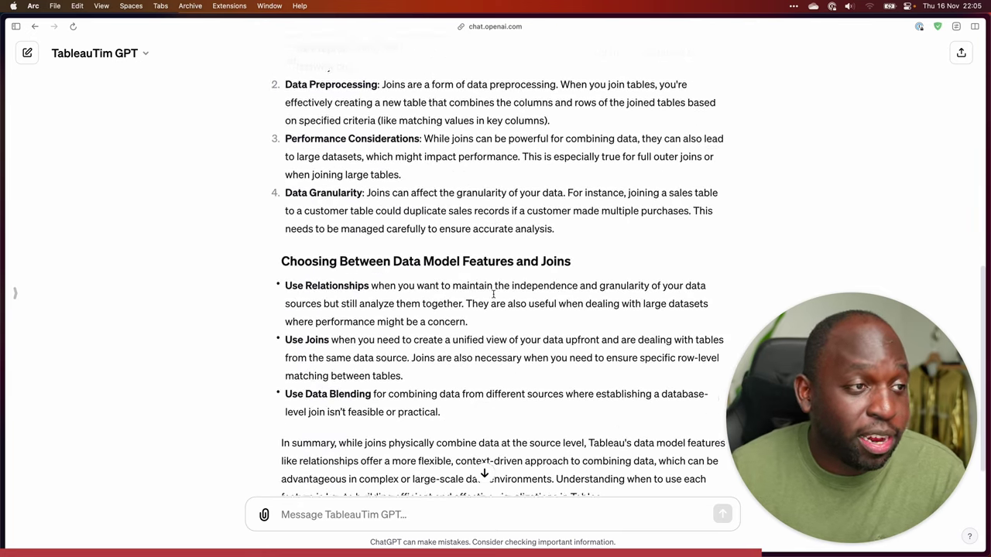
pyautogui.scroll(15, 497, 296)
pyautogui.scroll(-1, 496, 292)
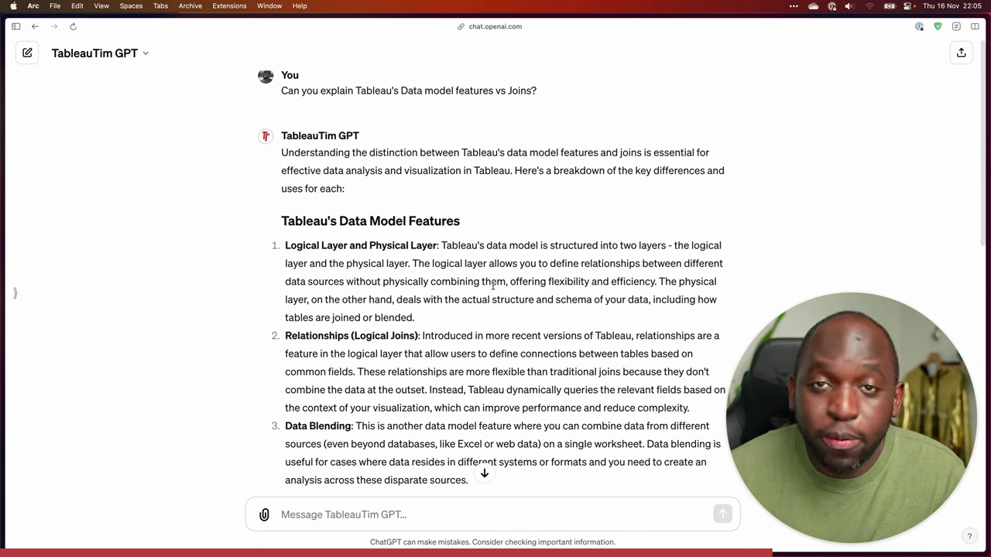
pyautogui.scroll(-1, 492, 288)
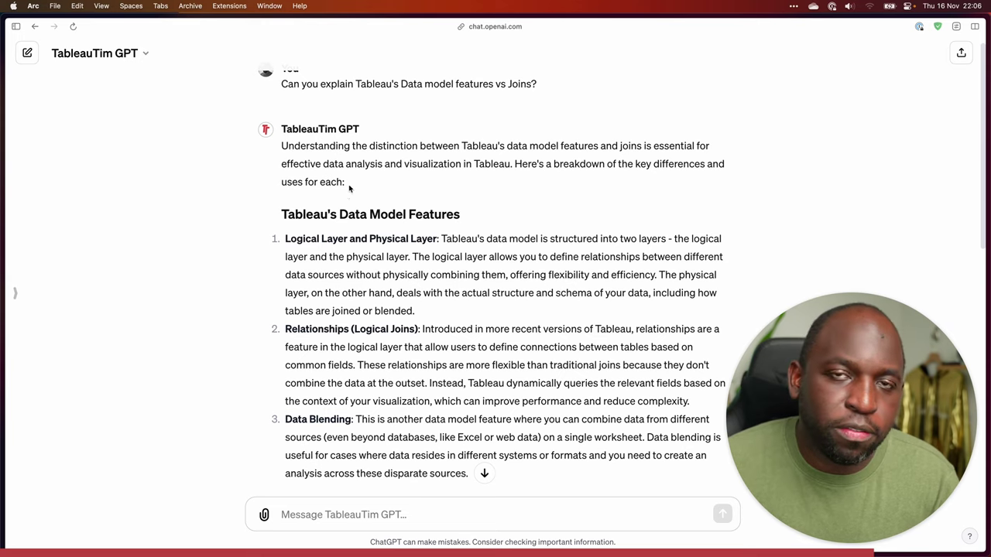
pyautogui.scroll(-15, 332, 209)
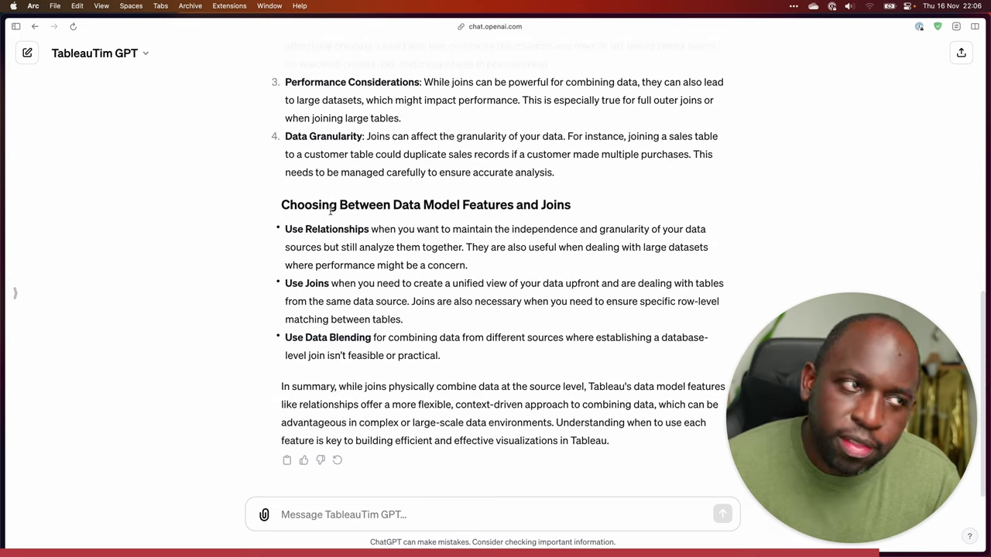
pyautogui.scroll(15, 332, 212)
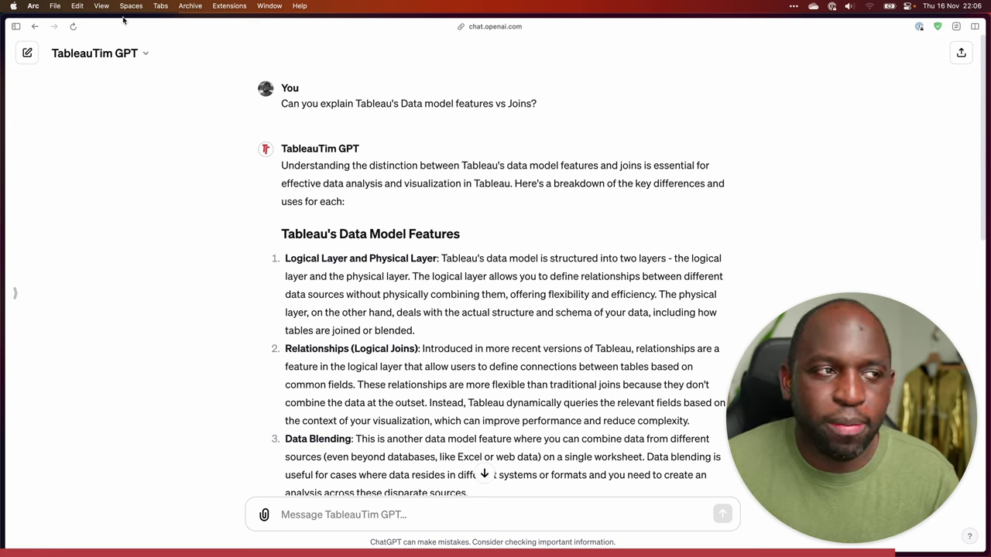
pyautogui.click(301, 149)
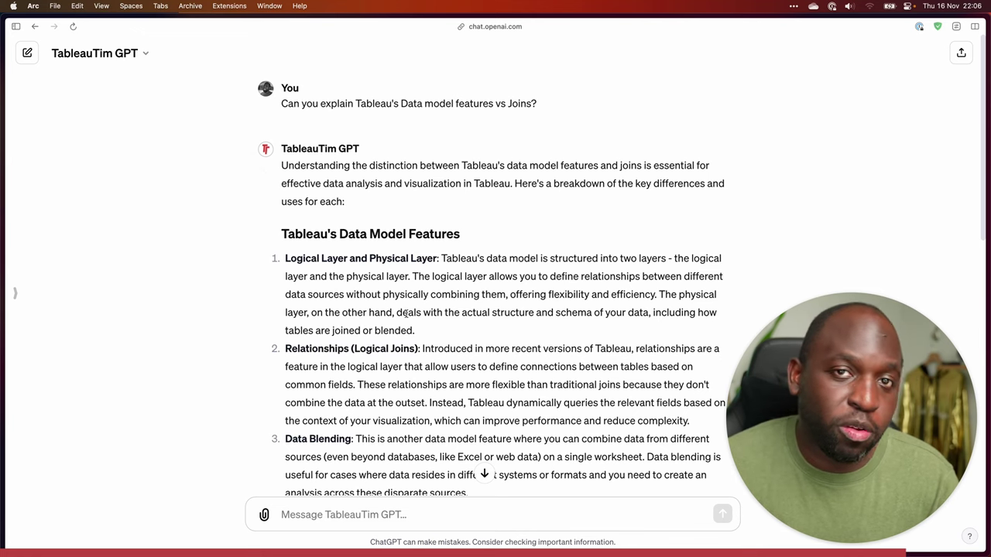
pyautogui.scroll(-4, 404, 316)
pyautogui.scroll(-10, 404, 316)
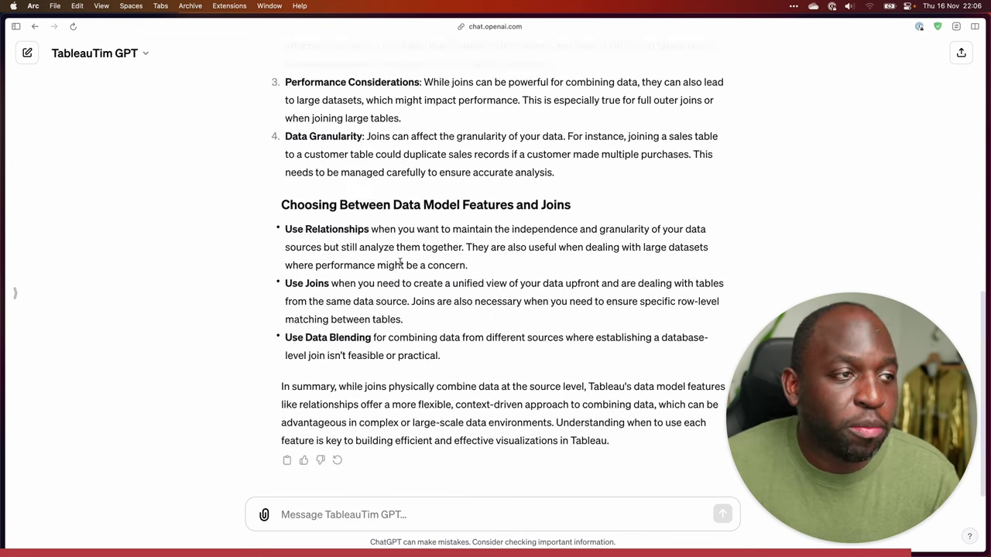
pyautogui.moveTo(609, 441); pyautogui.dragTo(281, 126)
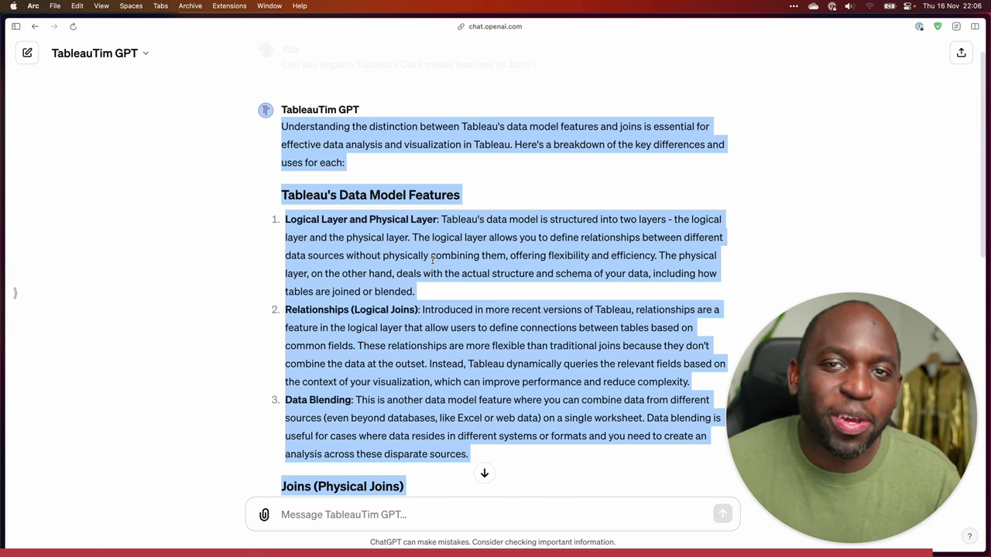
pyautogui.click(484, 230)
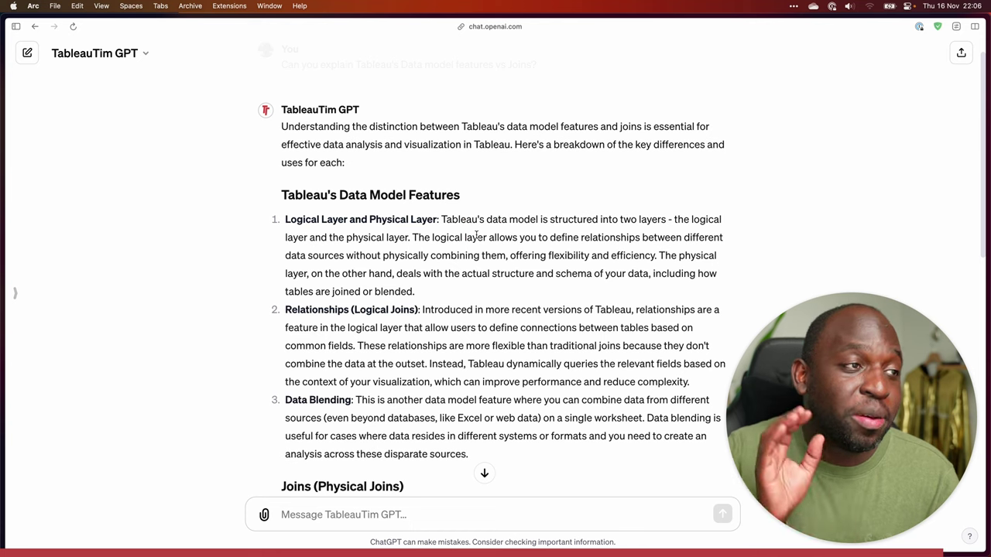